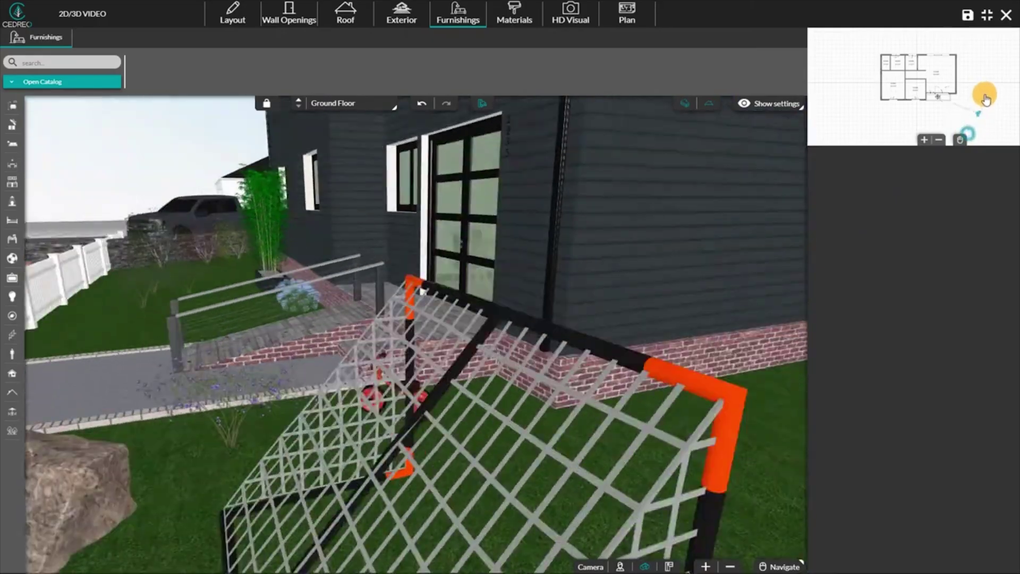
Trace a four-sided lot on the Terrain level, 69'-0 3/4" wide and 49'-0 3/4" deep
drag(984, 91, 923, 118)
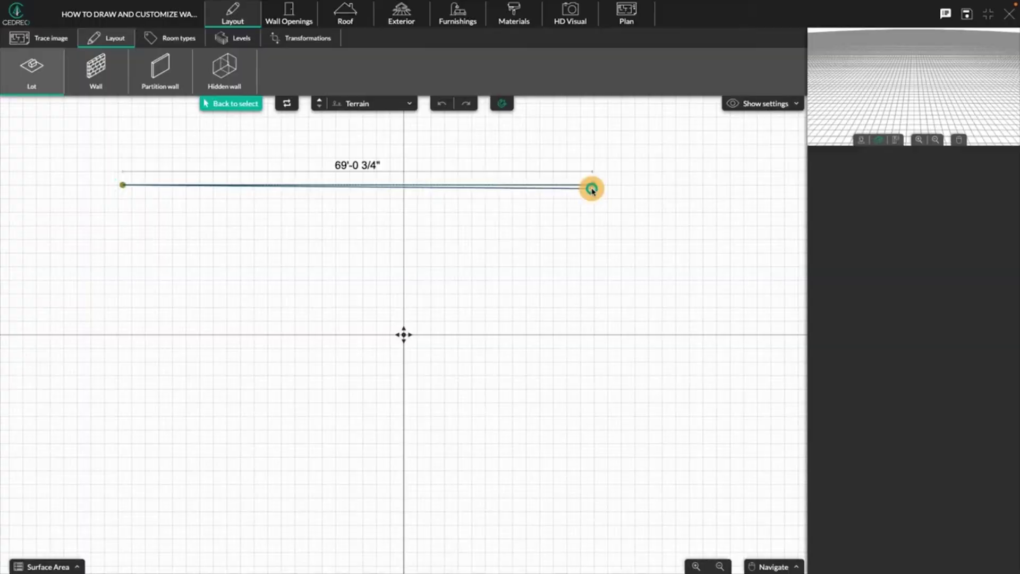
click(592, 188)
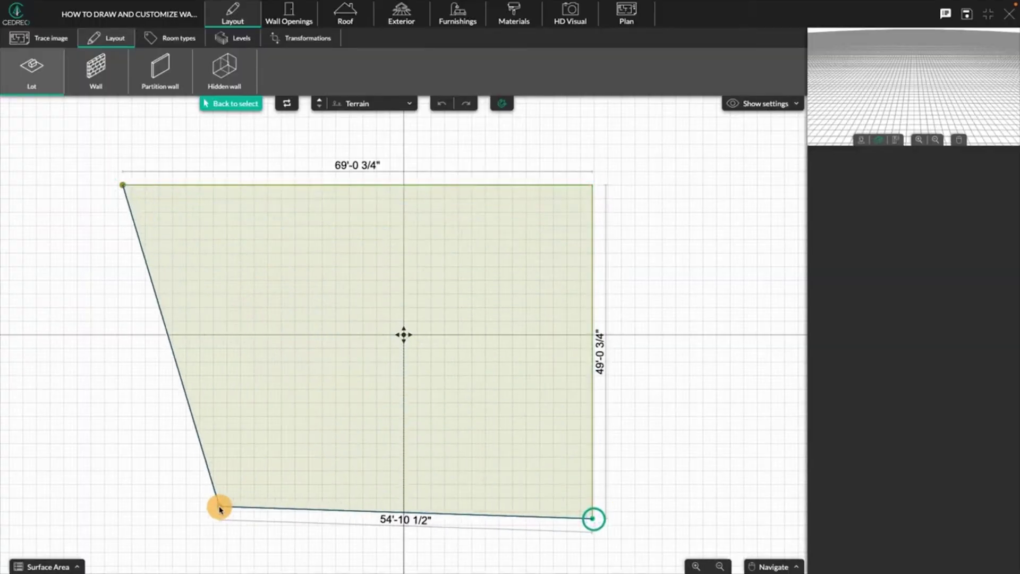
click(124, 515)
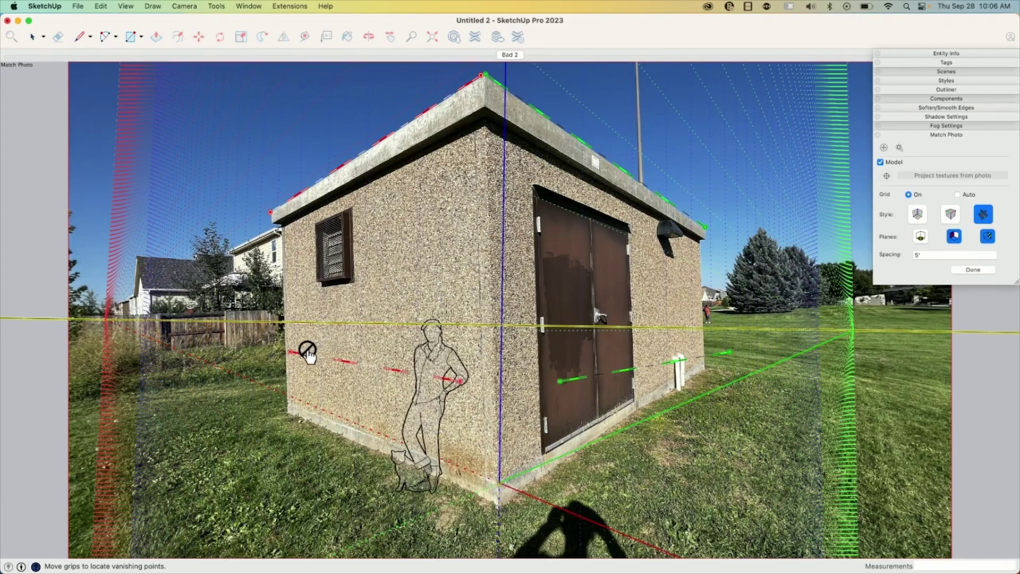
Align the red Match Photo vanishing line with the shed's edge
drag(293, 357, 289, 404)
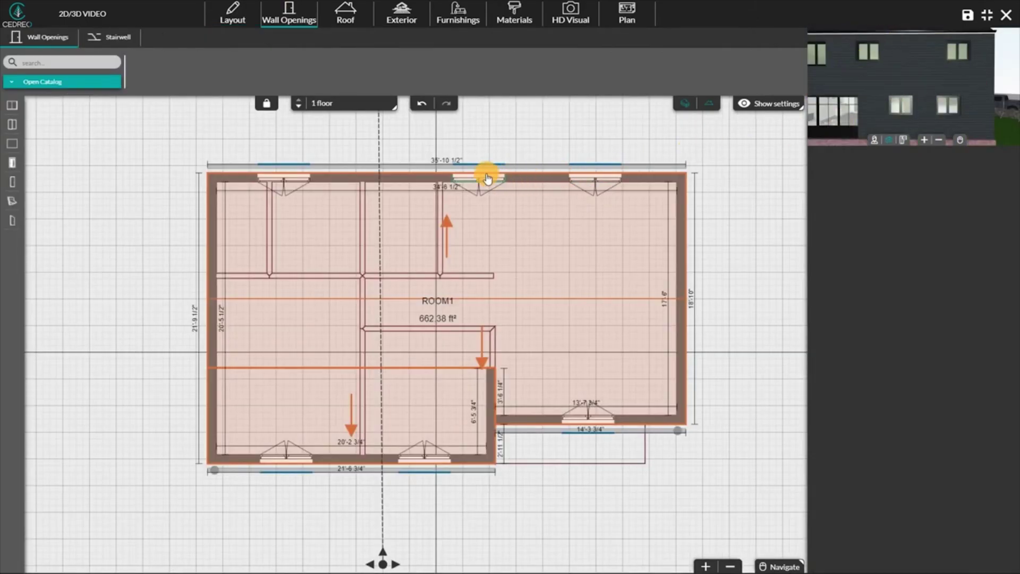
Select ROOM1's top-left window to show its Double Casement Windows properties
click(298, 177)
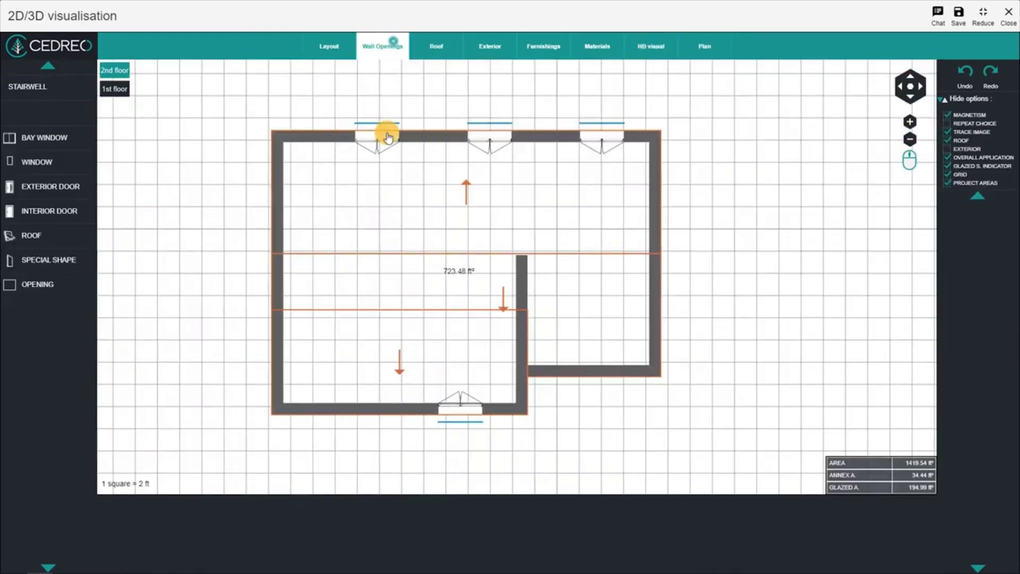
Slide the top wall's left window left to a 6'-3 1/4" offset and check it in HD Visual
click(383, 135)
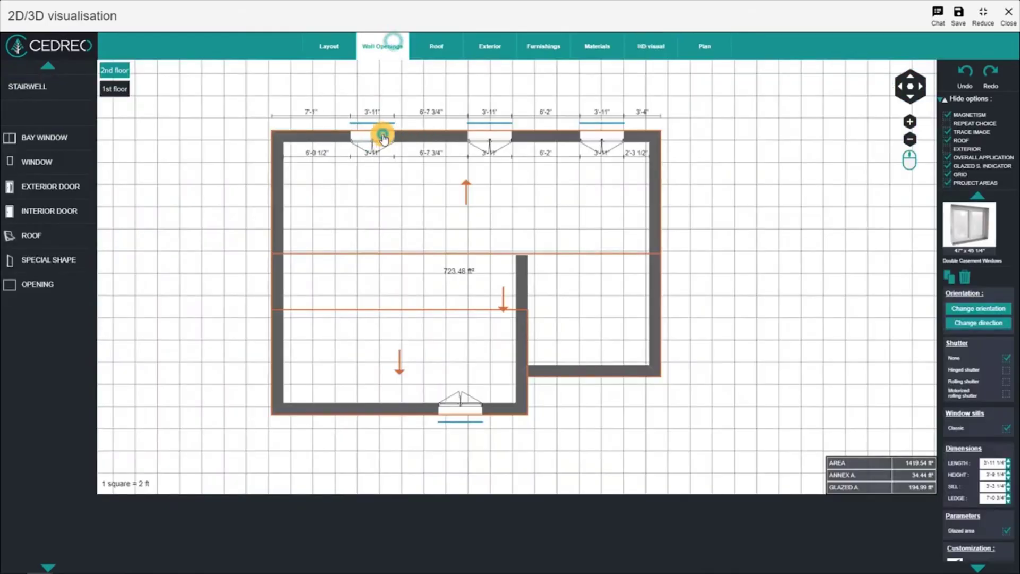
click(658, 47)
click(393, 46)
drag(375, 137, 371, 139)
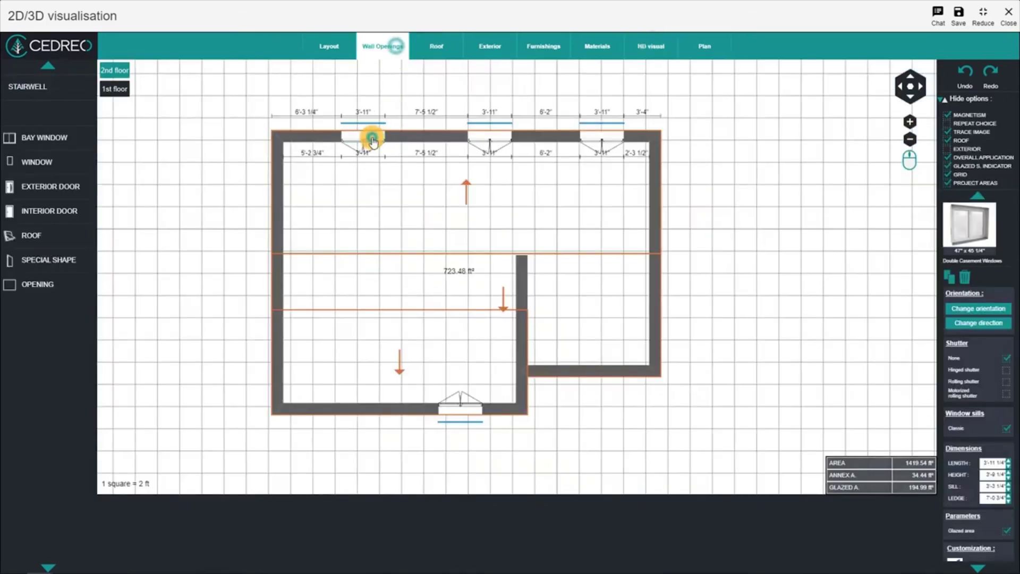
click(658, 58)
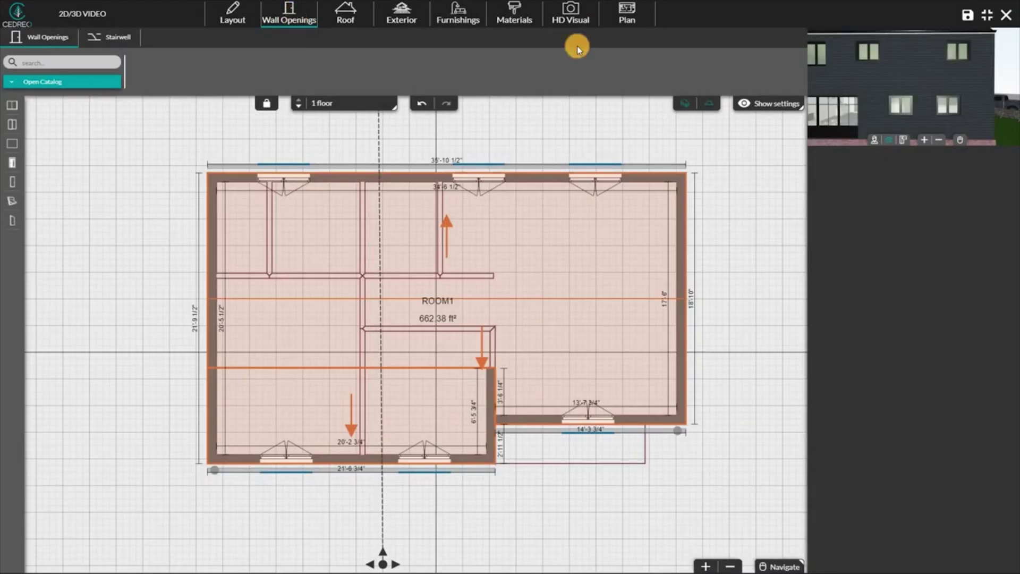
click(298, 177)
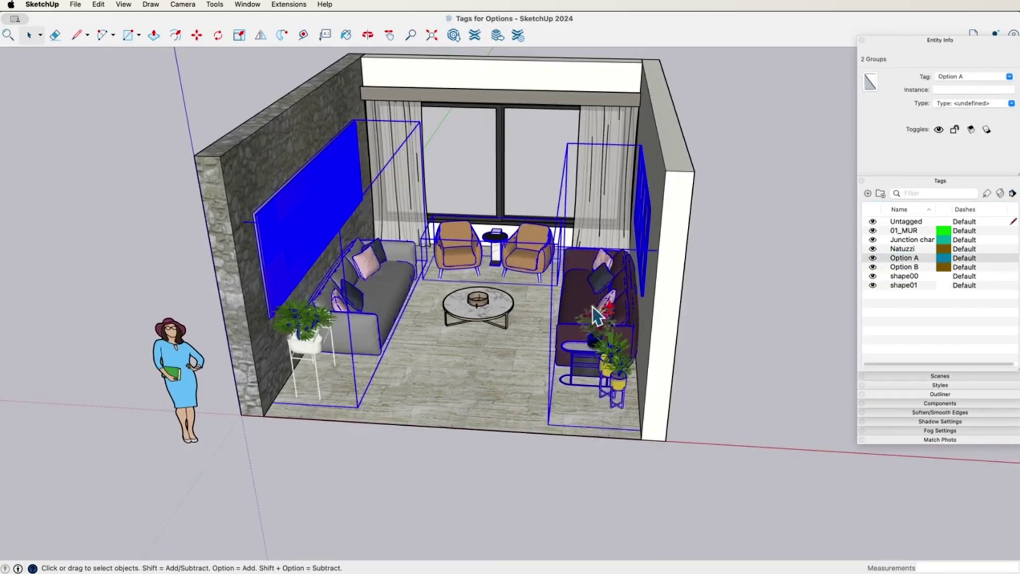
Copy the selected Option A furniture groups to the right using Move with Option held
key(m)
click(434, 453)
key(alt)
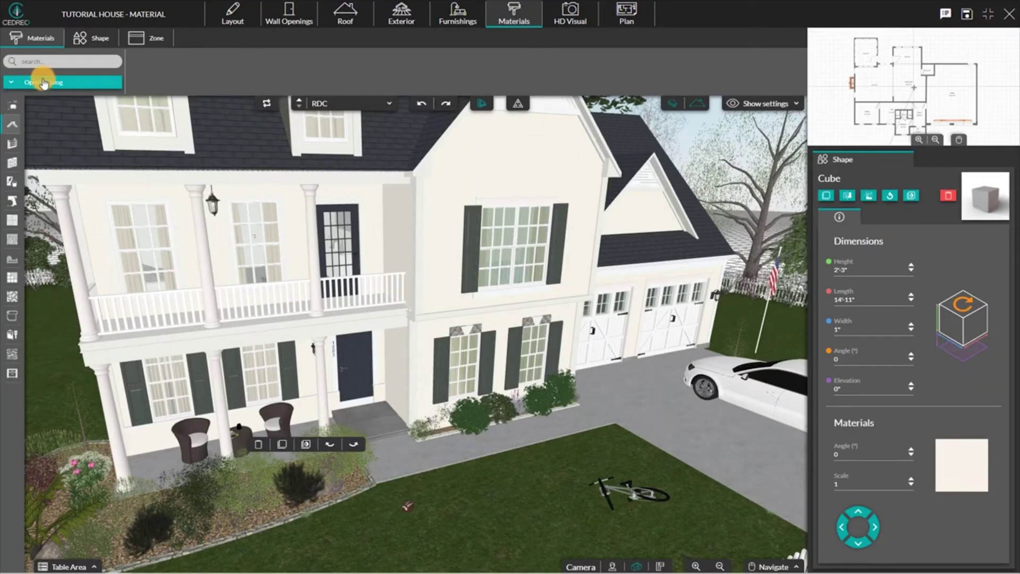
Apply rustic flat tile to the roof and green grey cladding to the walls from the catalog
click(44, 83)
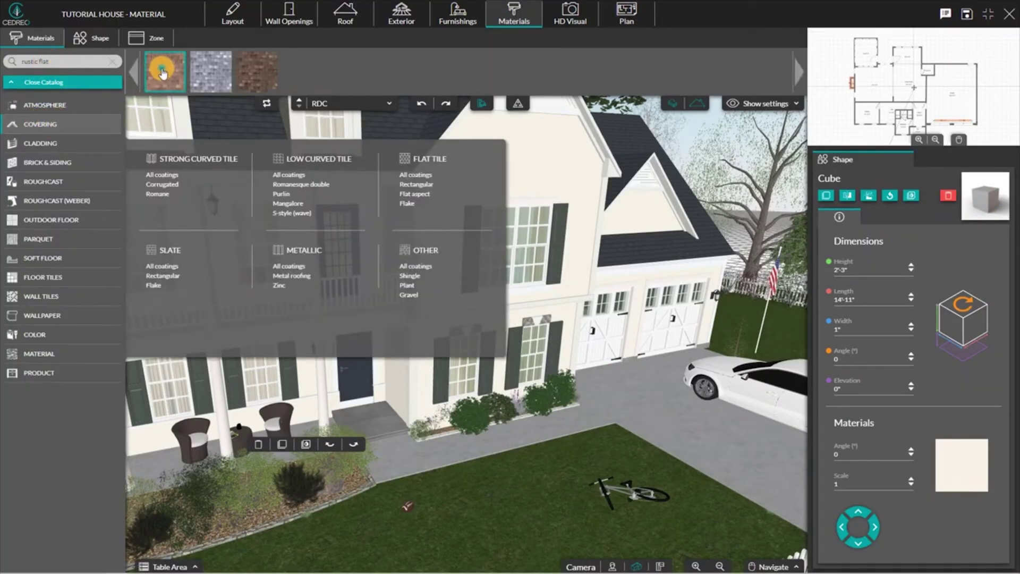
drag(162, 72, 717, 132)
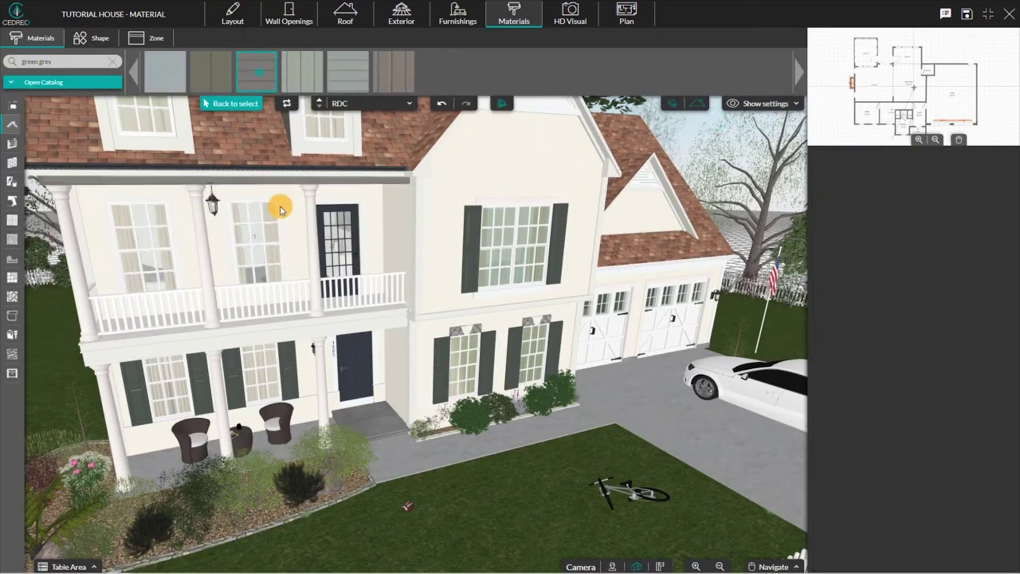
drag(278, 205, 377, 306)
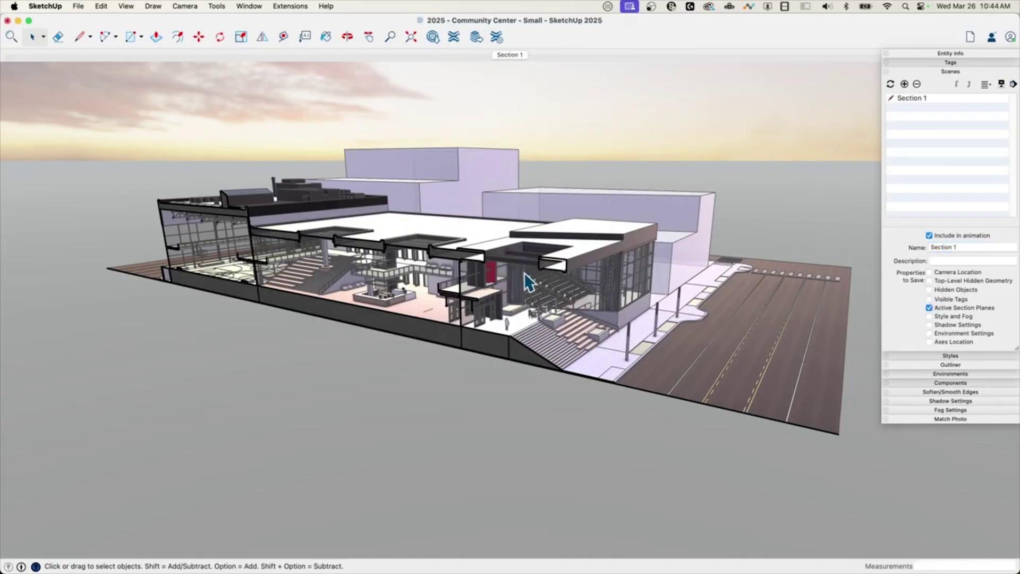
Pick a view option and select the Rectangle tool (R) for drawing on the ground plane
click(125, 6)
click(160, 94)
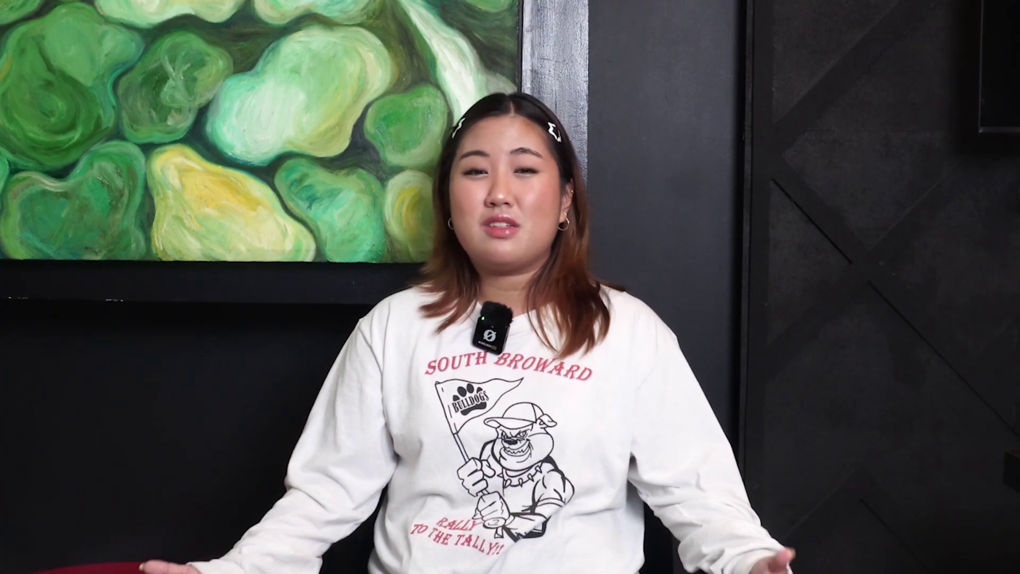
key(r)
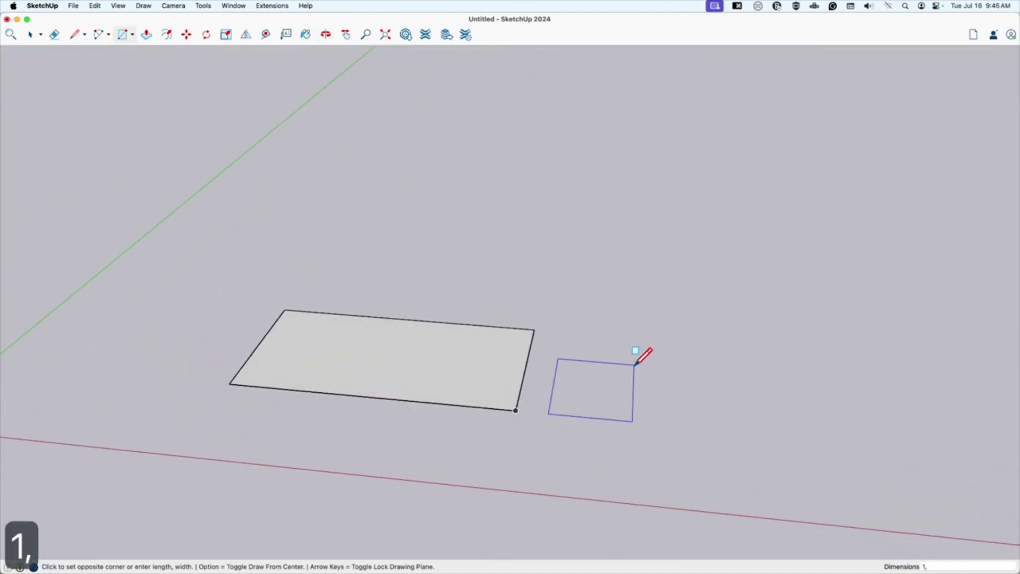
key(super+Tab)
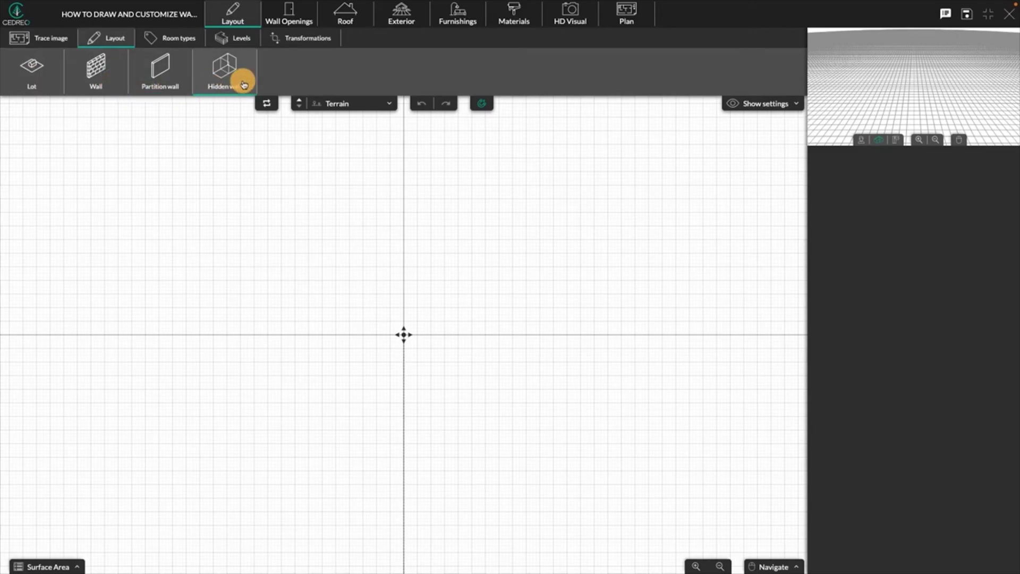
Trace a rectangular lot on the Terrain level through its four corners
click(123, 185)
click(596, 182)
click(596, 515)
click(121, 516)
click(120, 182)
Draw the Ground Floor walls forming ROOM 1, then move its left wall inward to about 506.61 ft²
click(102, 85)
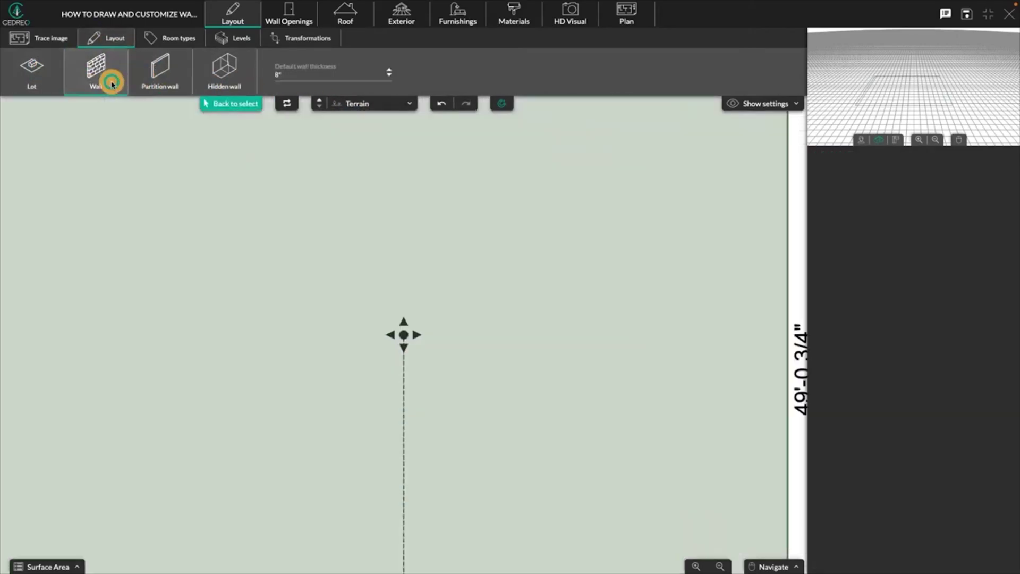
click(341, 108)
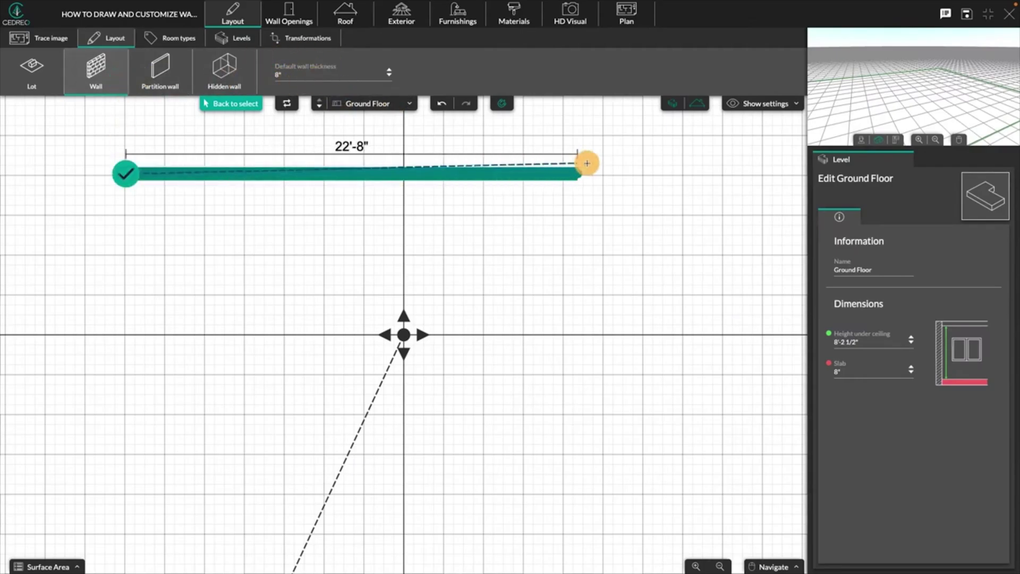
click(775, 523)
click(126, 523)
click(126, 173)
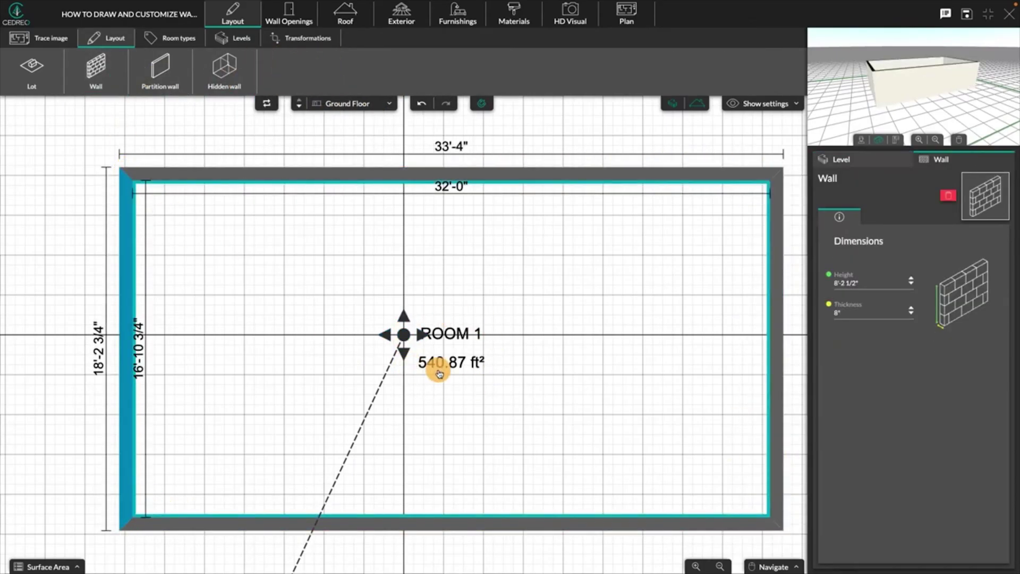
drag(305, 358, 170, 342)
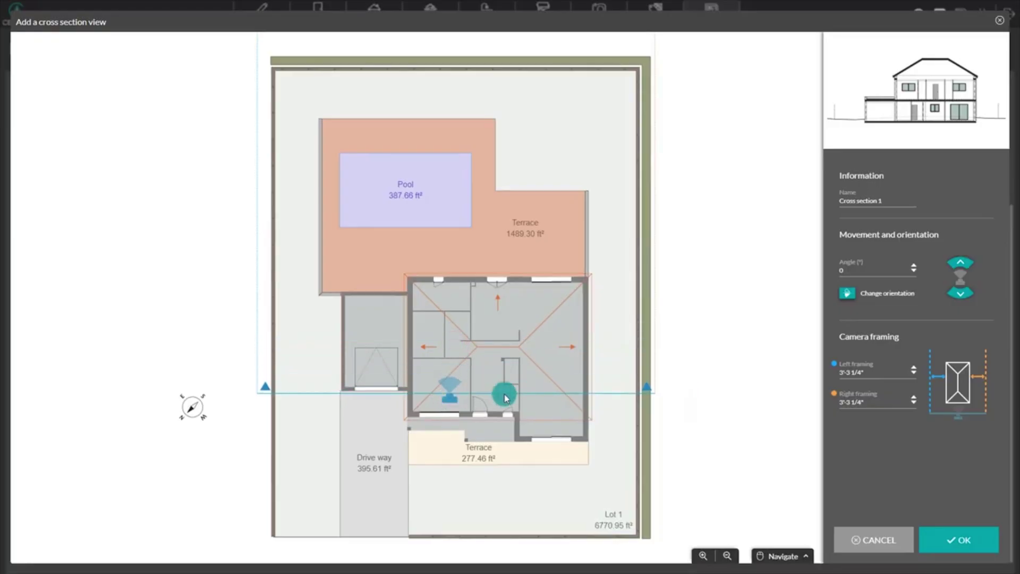
Set Cross section 1's orientation to 180° and confirm to generate its elevation view
click(847, 295)
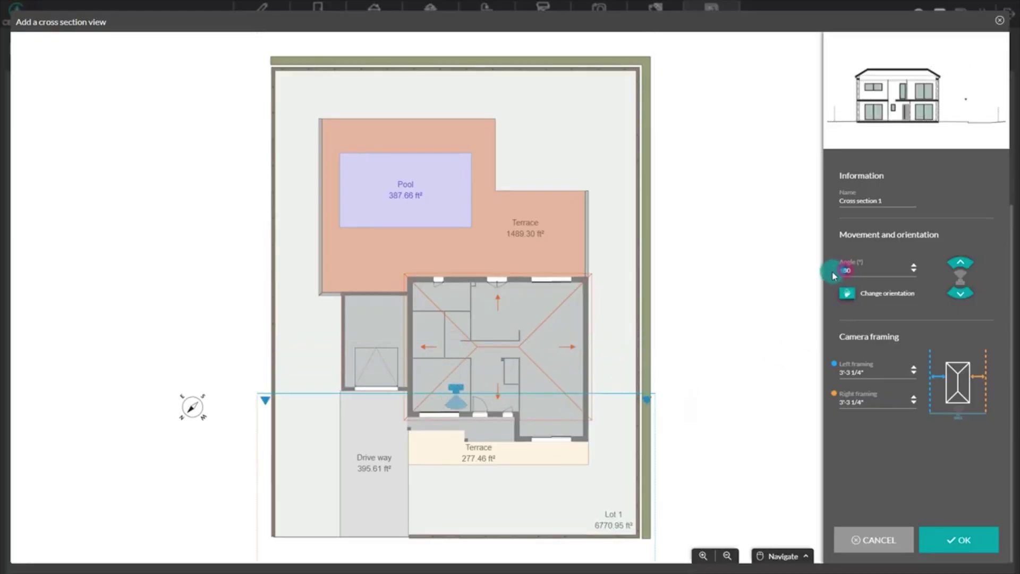
click(347, 367)
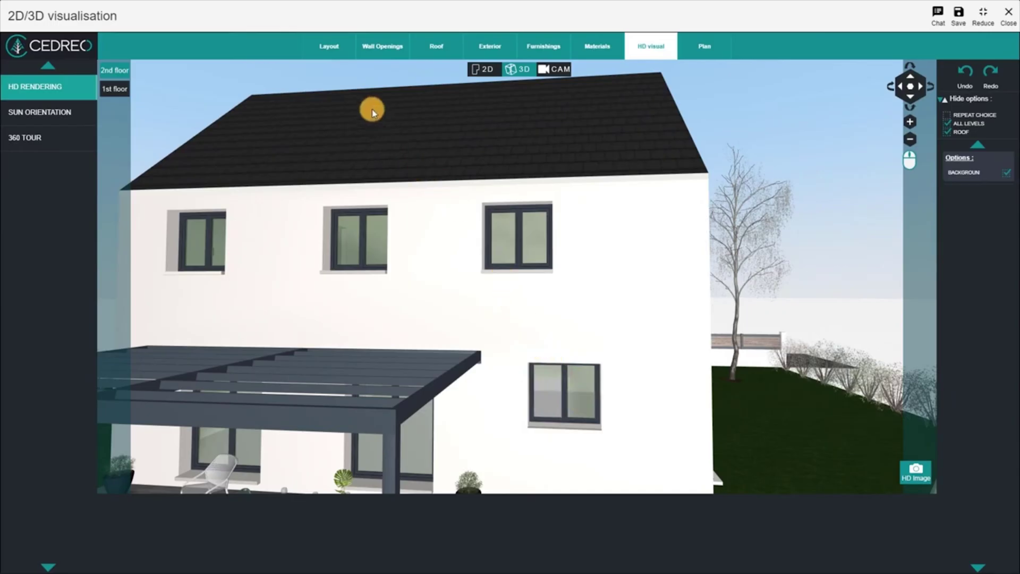
click(392, 48)
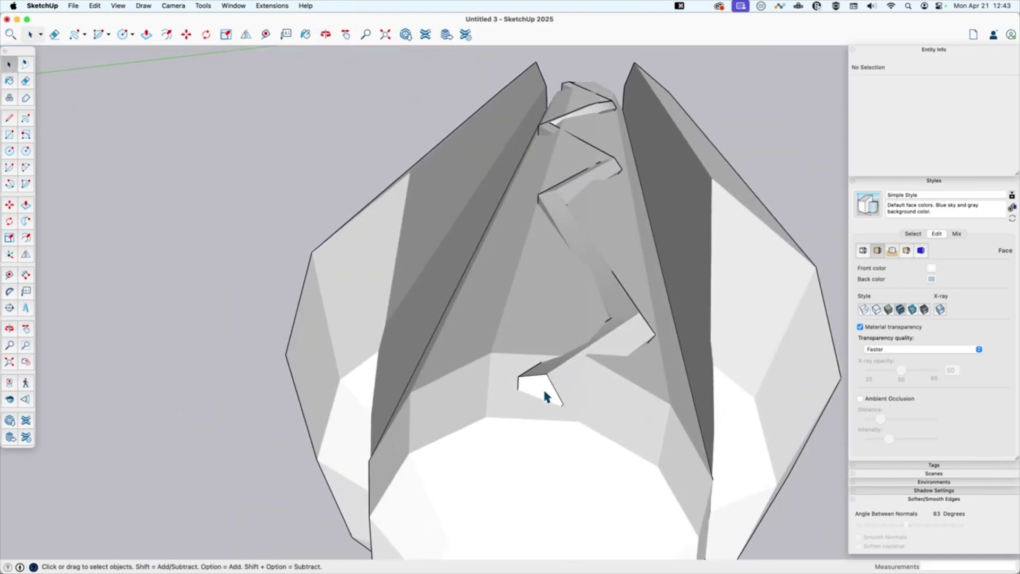
Undo the Follow Me extrusion twice and orbit around the zigzag path and pentagon face
key(super+z)
key(m)
middle_drag(504, 456, 355, 422)
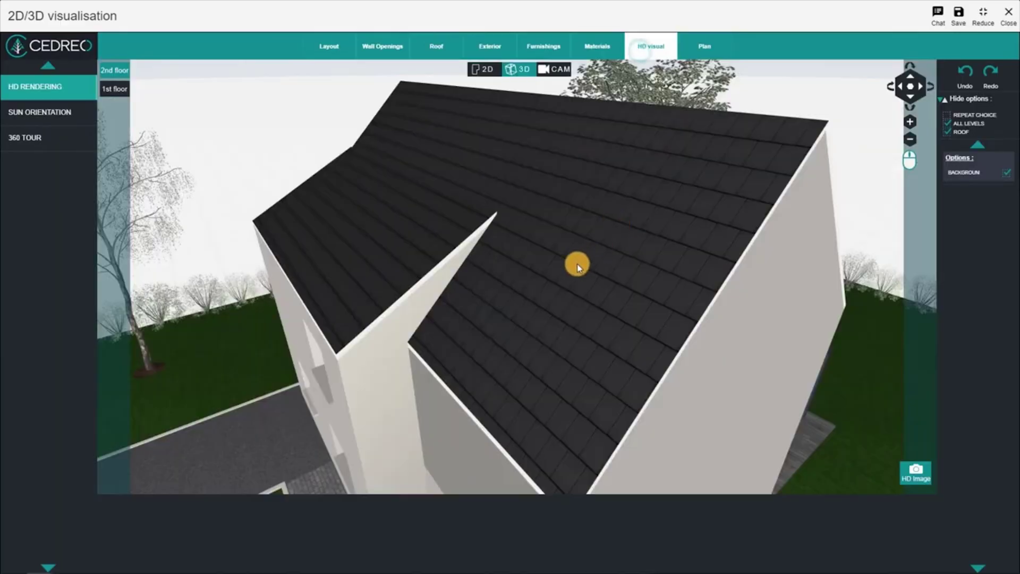
Orbit the Cedreo 3D view to inspect the house's roof from another angle
drag(576, 262, 604, 260)
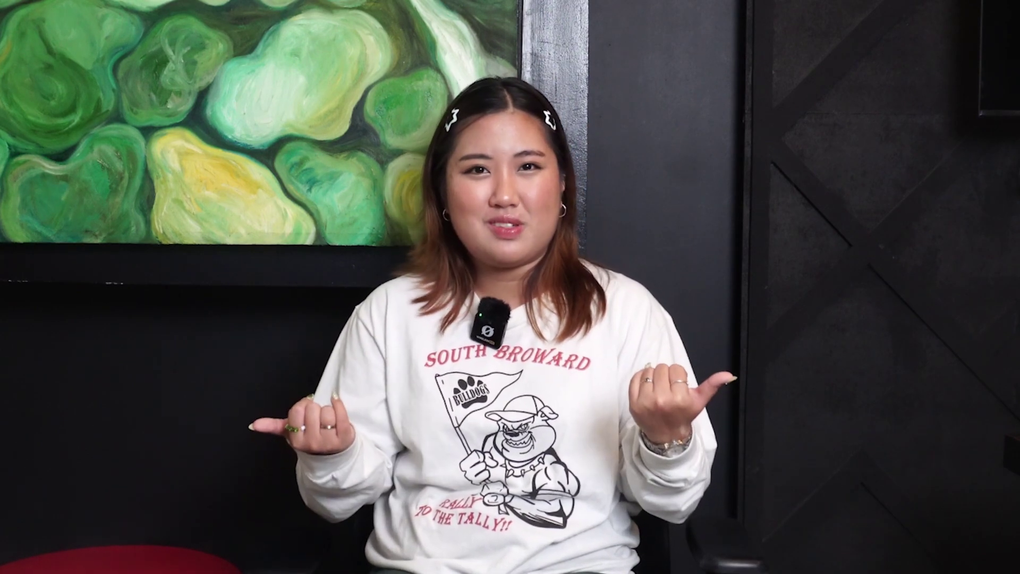
Show the house and pool in HD Visual from an eye-level Person camera view
click(554, 24)
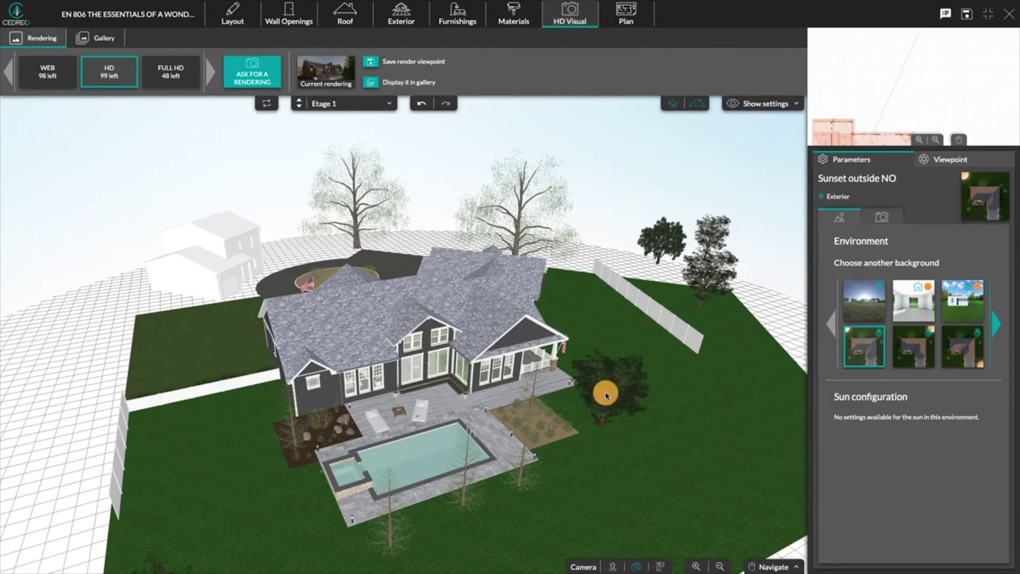
drag(605, 395, 603, 431)
click(613, 566)
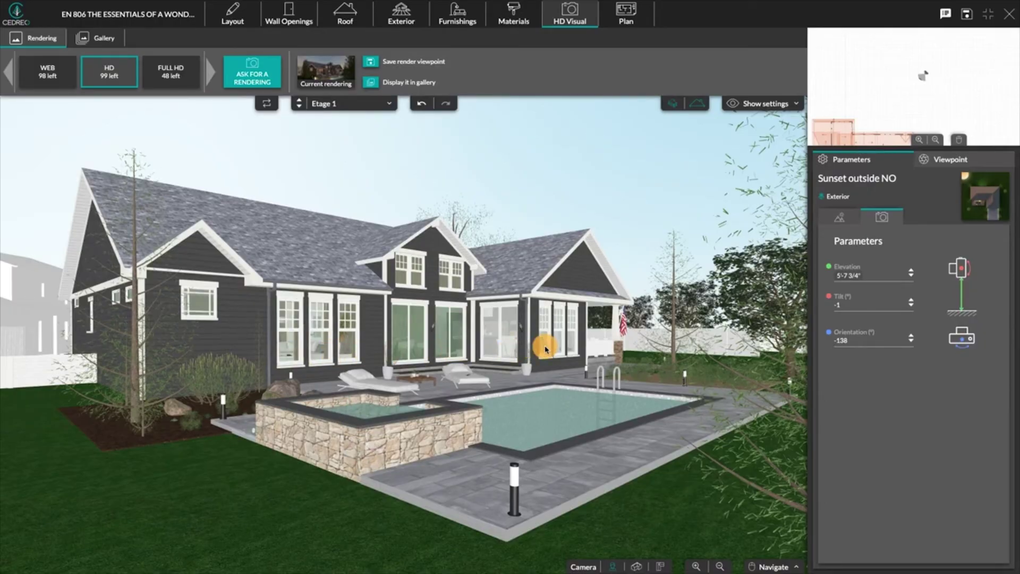
Swap the wall light for a glowing variant and apply it to all matching lights
click(474, 28)
click(425, 324)
click(881, 216)
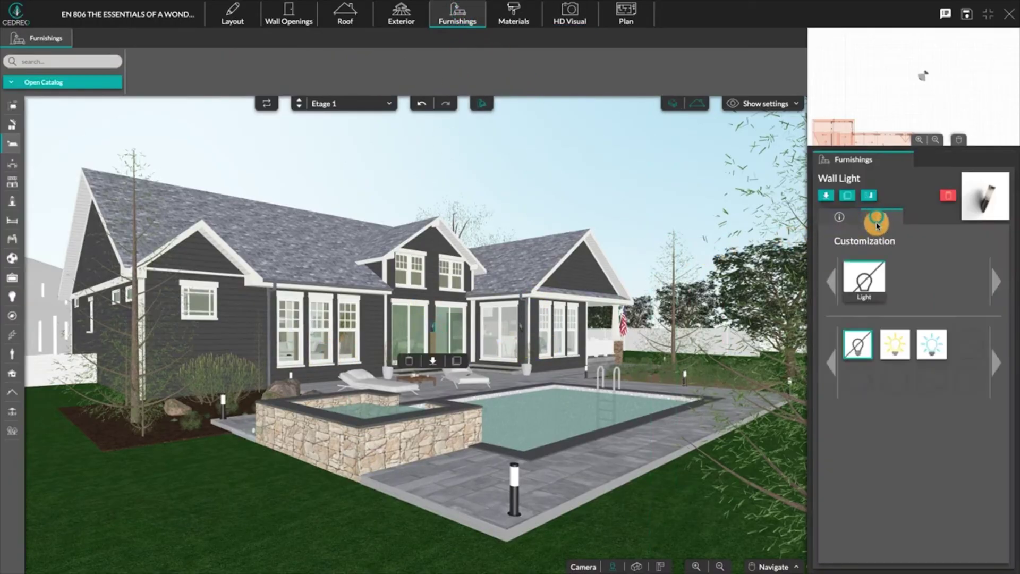
click(880, 341)
click(713, 120)
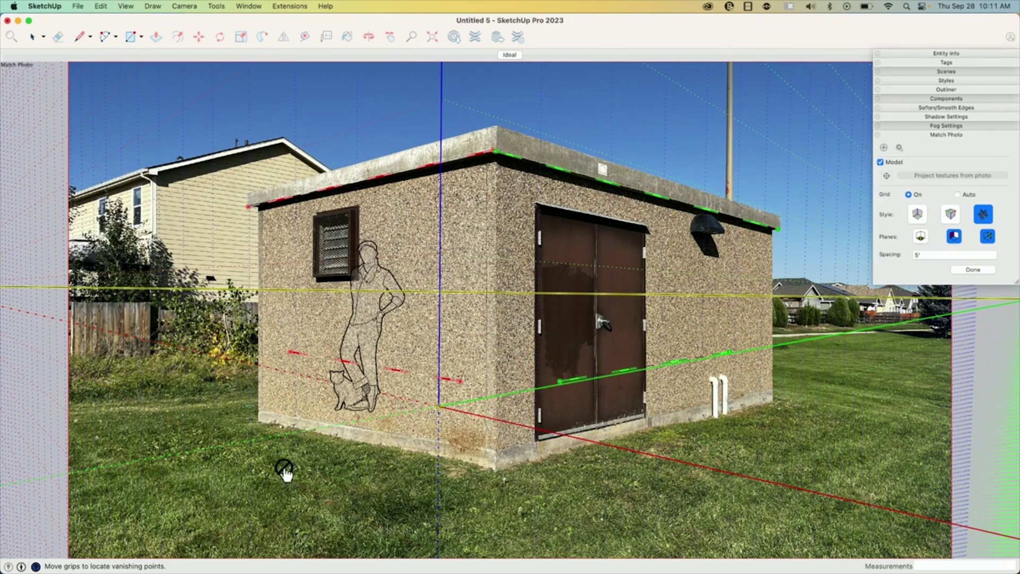
Align the lower red vanishing-line grip with the shed's bottom corner edge in Match Photo
drag(460, 388, 495, 456)
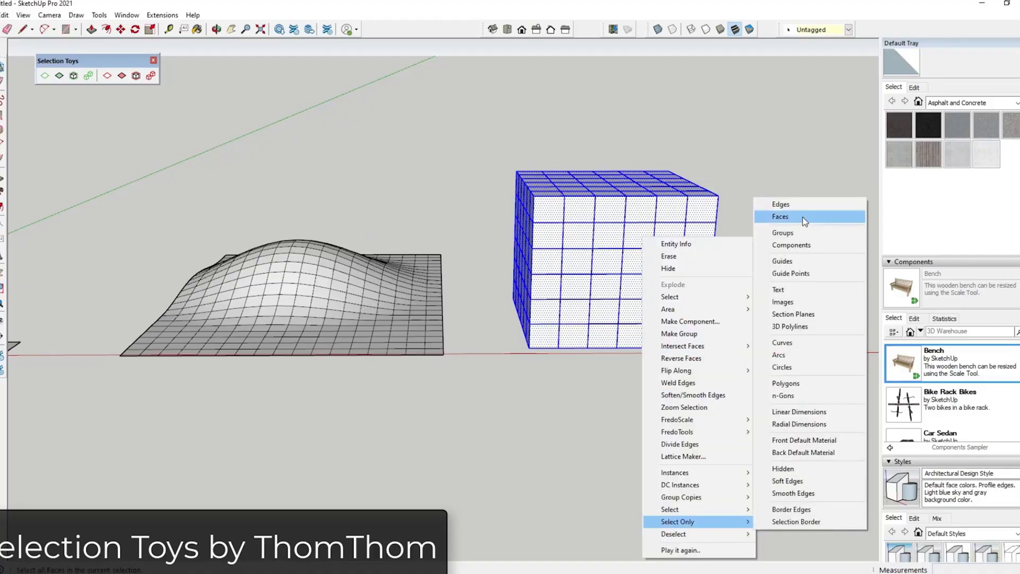
Open Selection Toys 2.3 UI Settings, then show the three Stone 4k planes in Top view, zoomed to extents
click(780, 216)
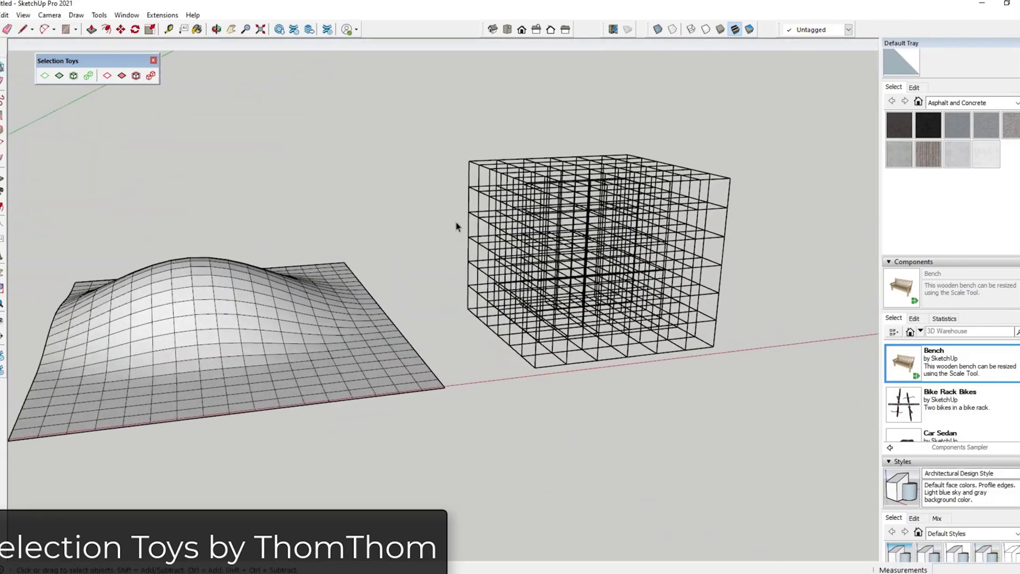
click(49, 15)
mouse_move(128, 366)
click(331, 367)
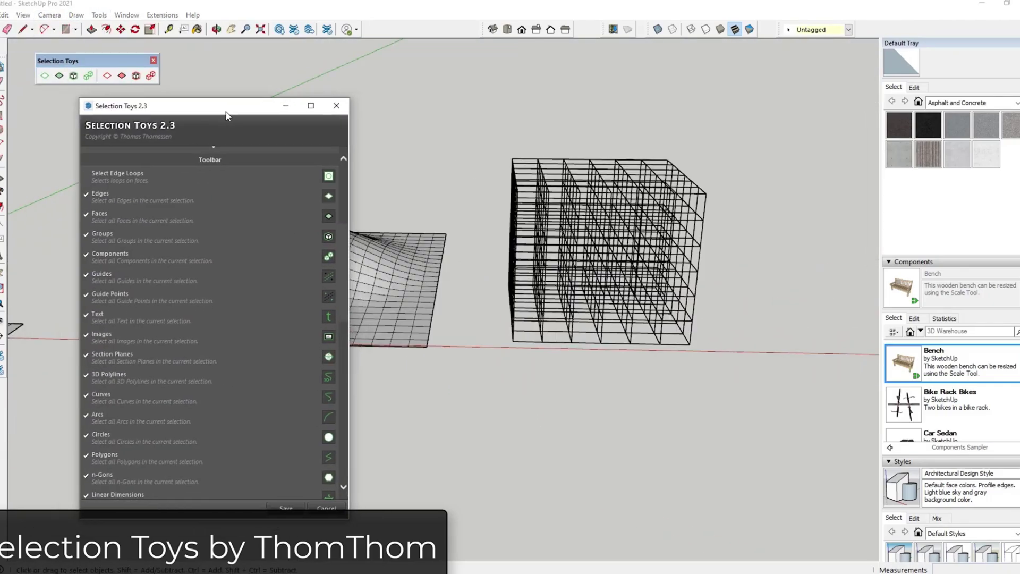
scroll(136, 303, down, 5)
scroll(446, 351, down, 3)
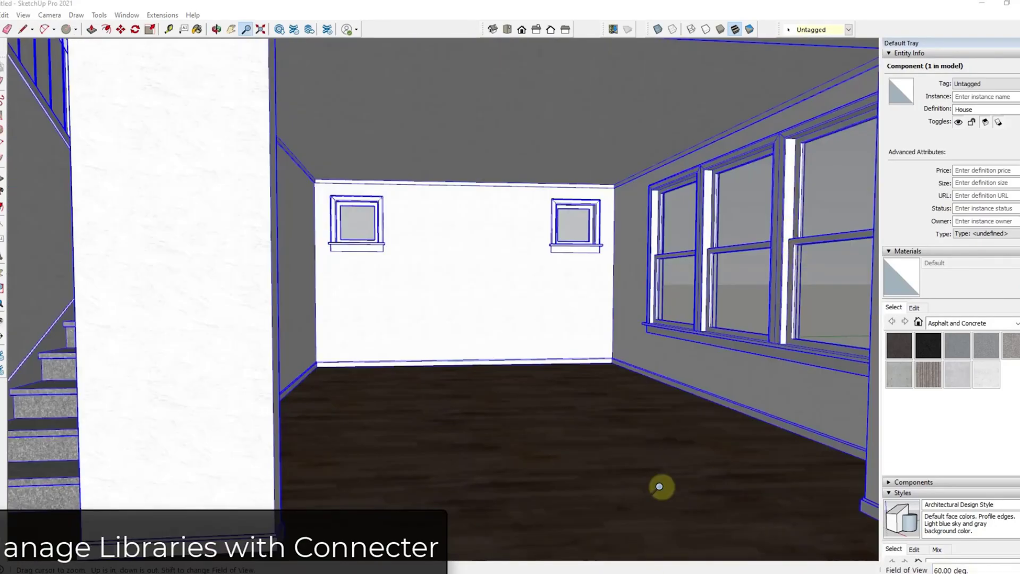
scroll(906, 181, down, 3)
scroll(923, 192, down, 3)
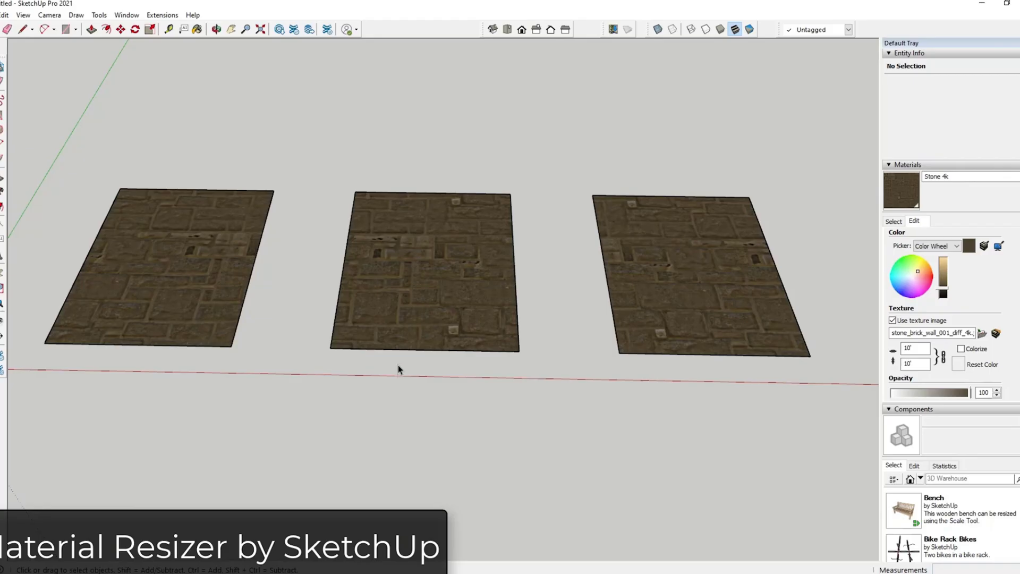
click(507, 29)
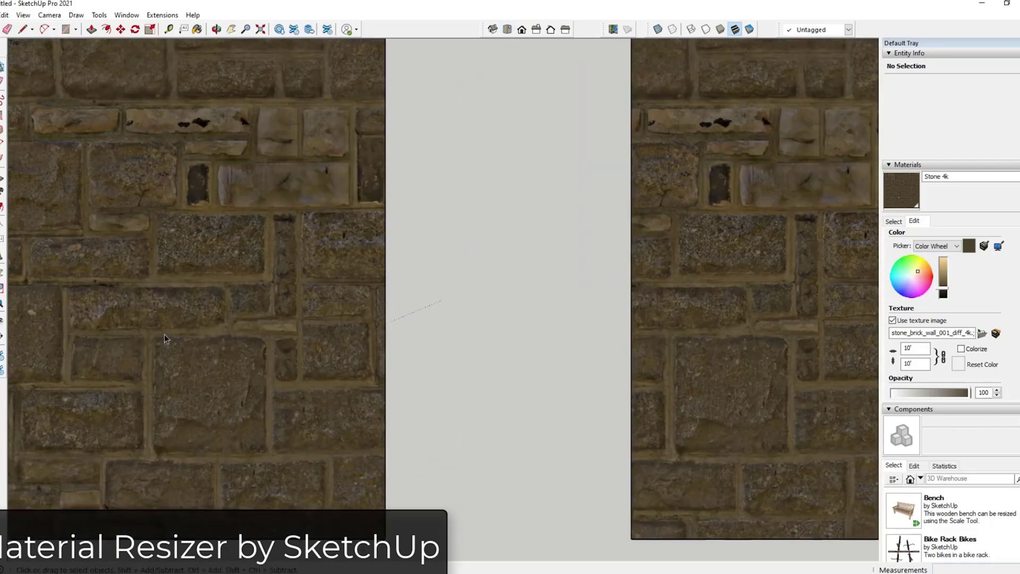
key(shift+z)
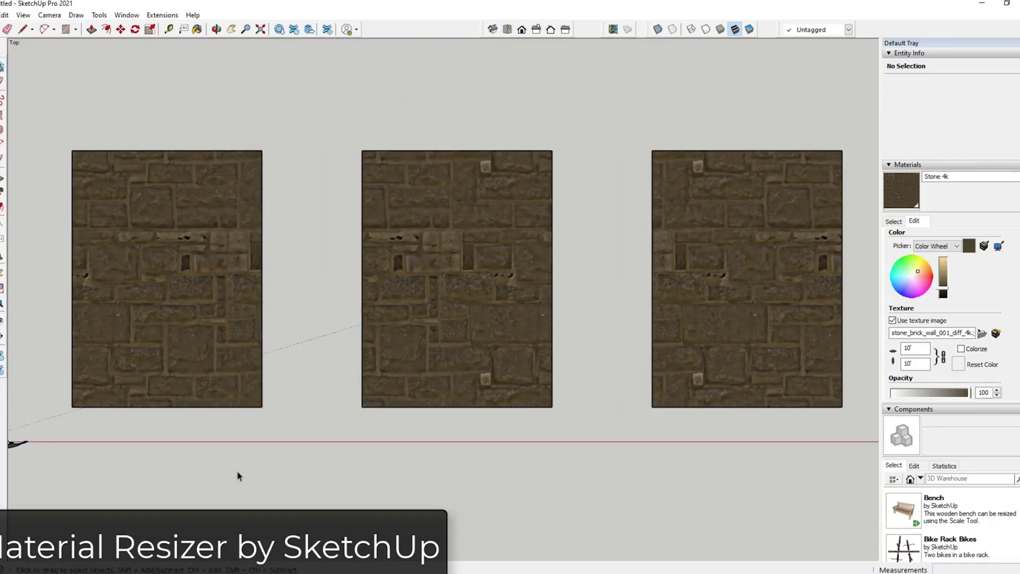